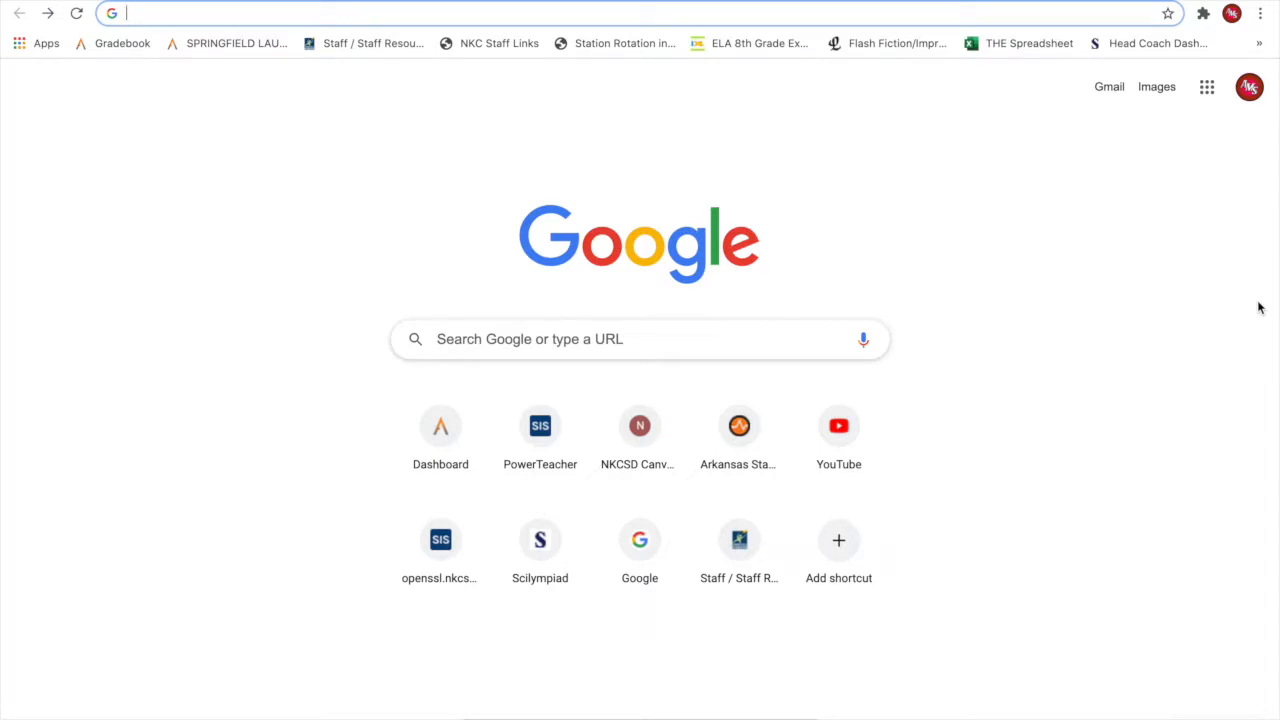
Load missouriso.org and follow its link to the Head Coach Dashboard at Scilympiad.
{"action": "type", "text": "missouri"}
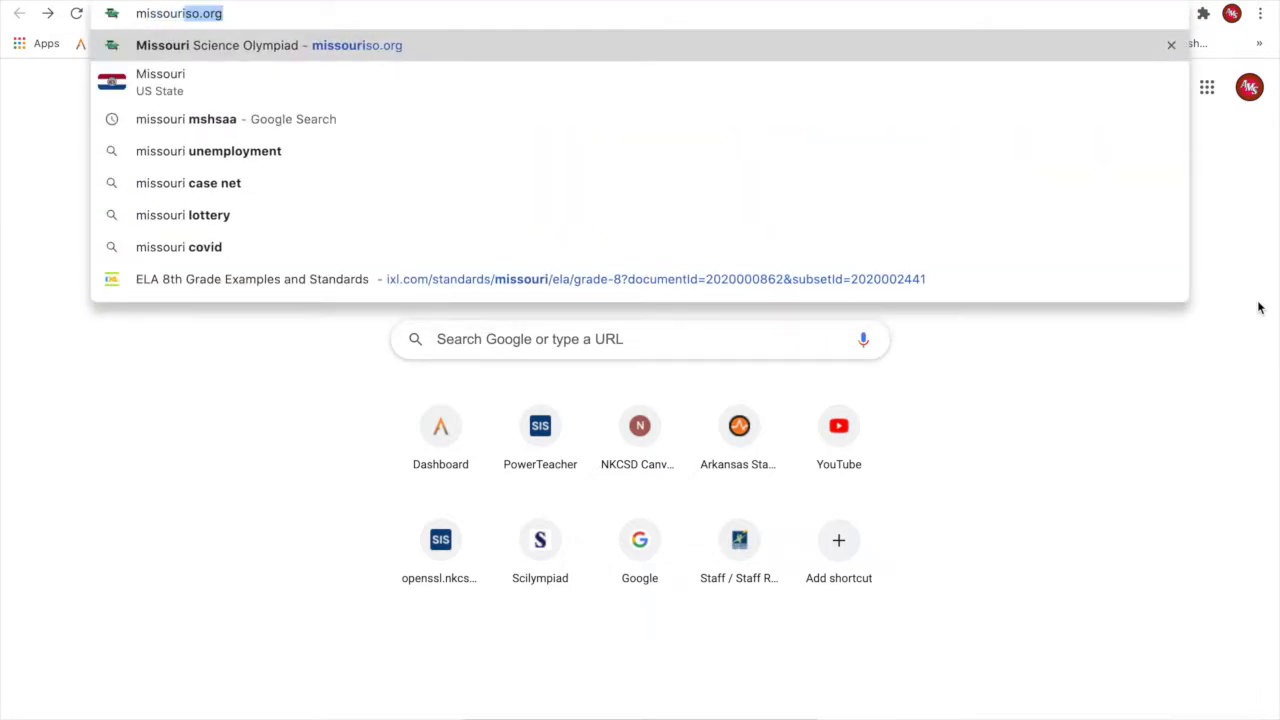
{"action": "key", "text": "Return"}
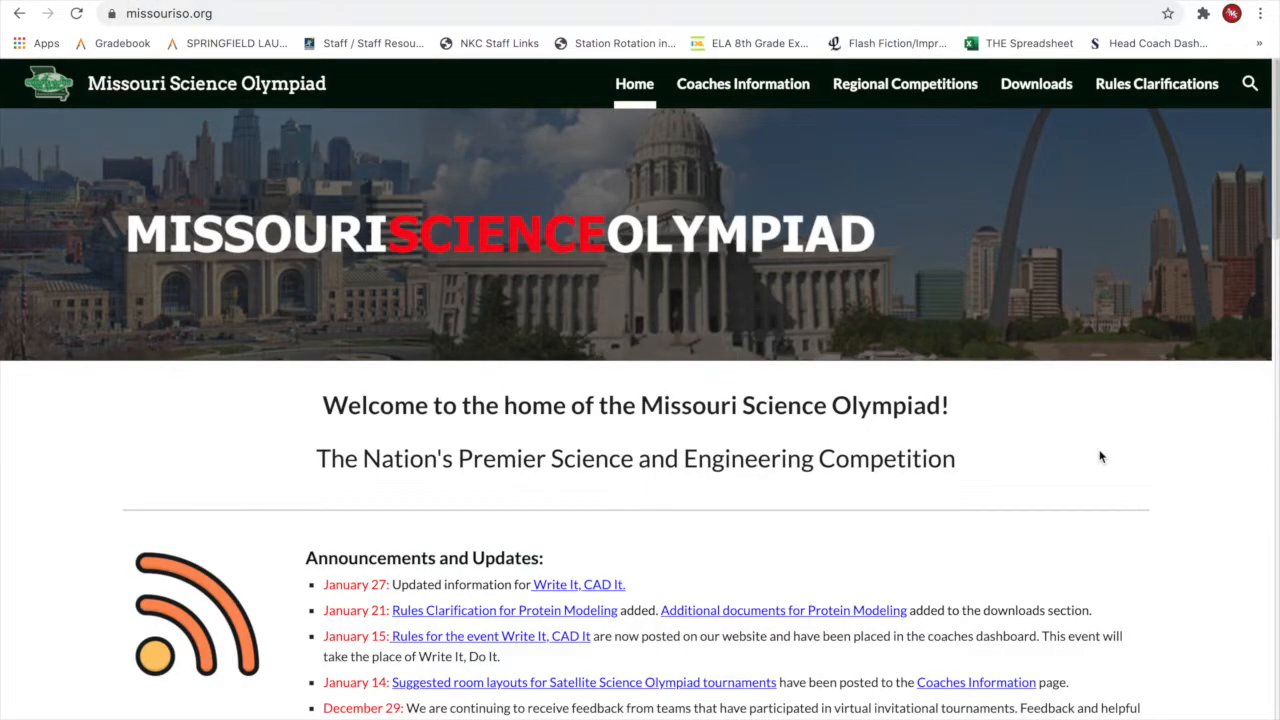
{"action": "scroll", "coordinate": [1100, 456], "scroll_direction": "down", "scroll_amount": 3}
{"action": "scroll", "coordinate": [1100, 456], "scroll_direction": "down", "scroll_amount": 2}
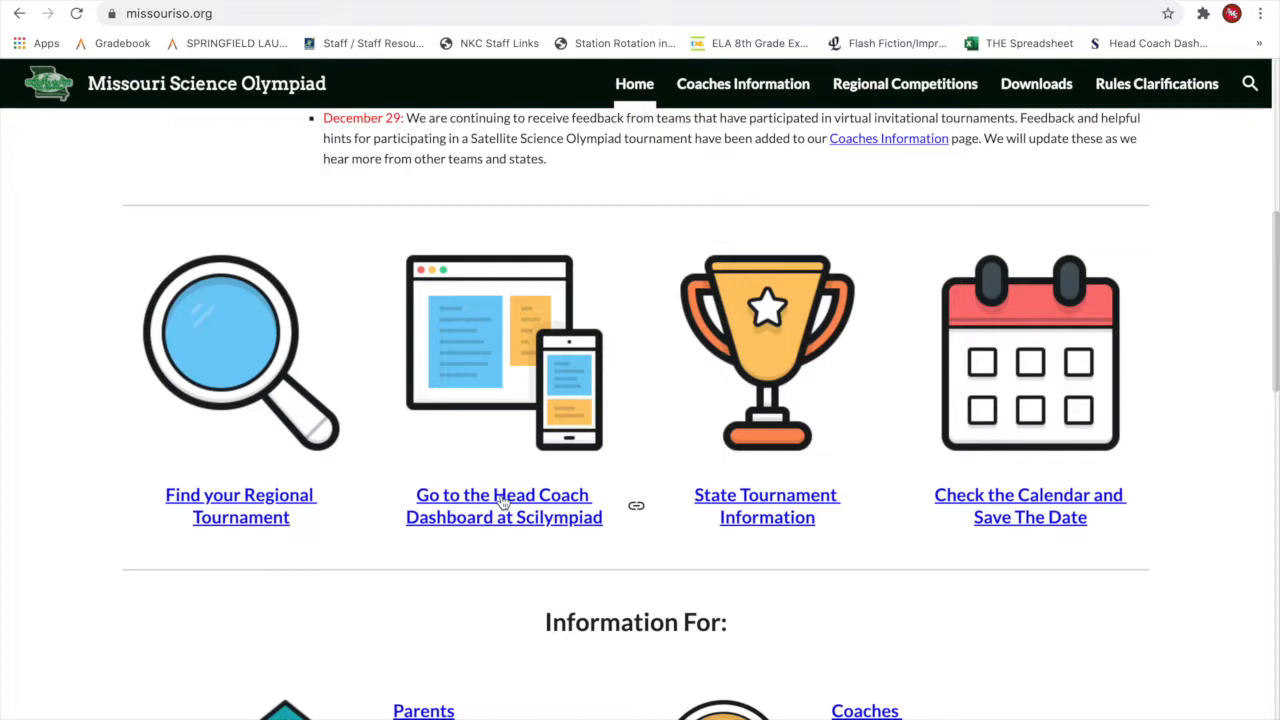
{"action": "left_click", "coordinate": [503, 500]}
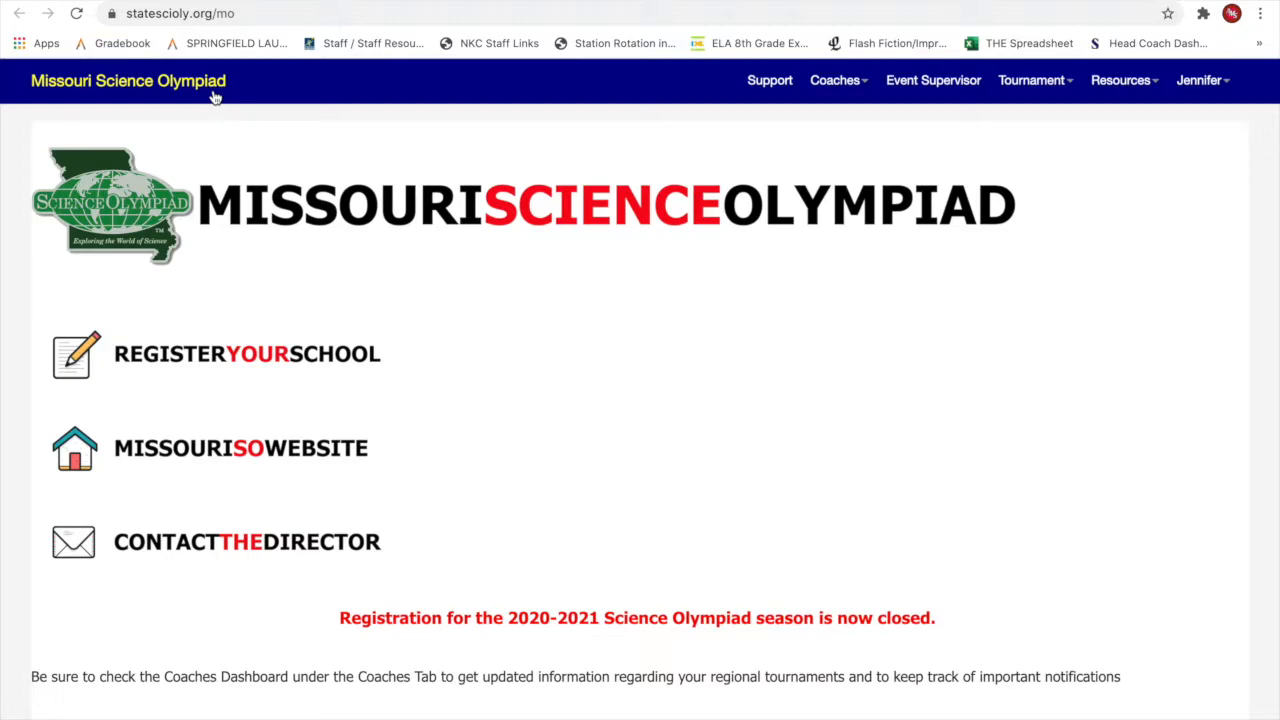
Go to the Head Coach Dashboard through the Coaches menu.
{"action": "left_click", "coordinate": [1228, 90]}
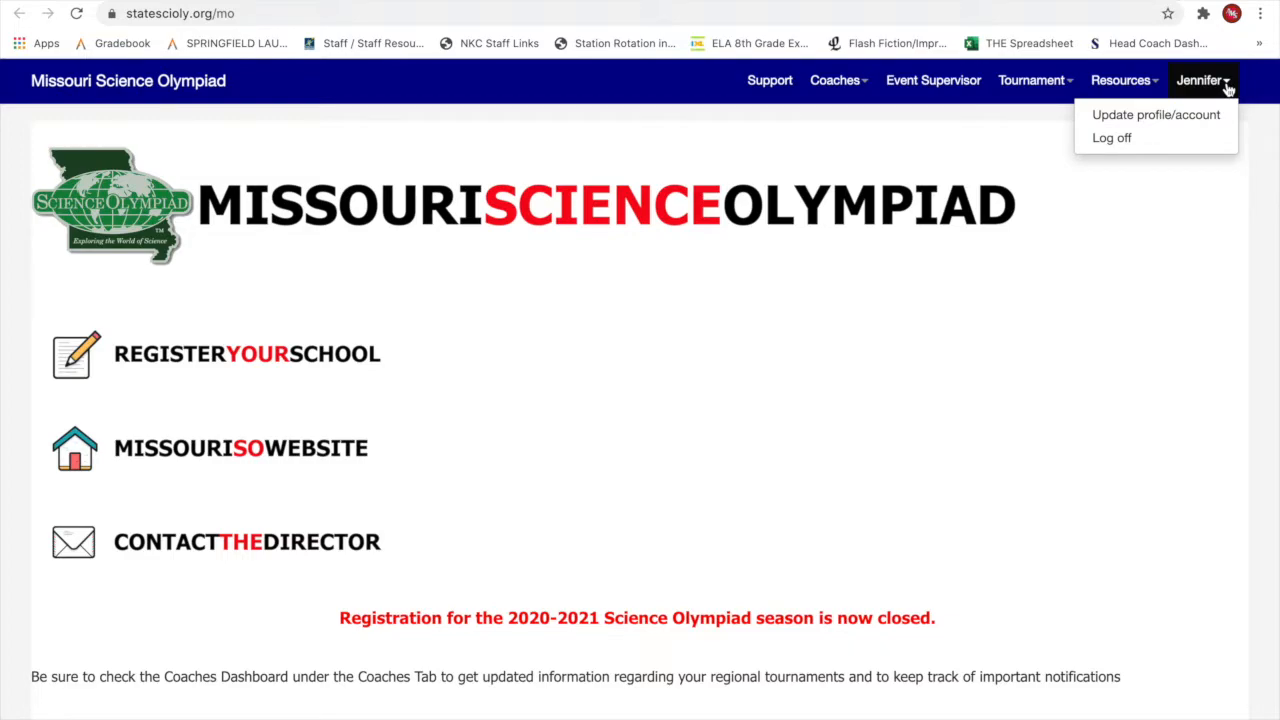
{"action": "left_click", "coordinate": [1158, 228]}
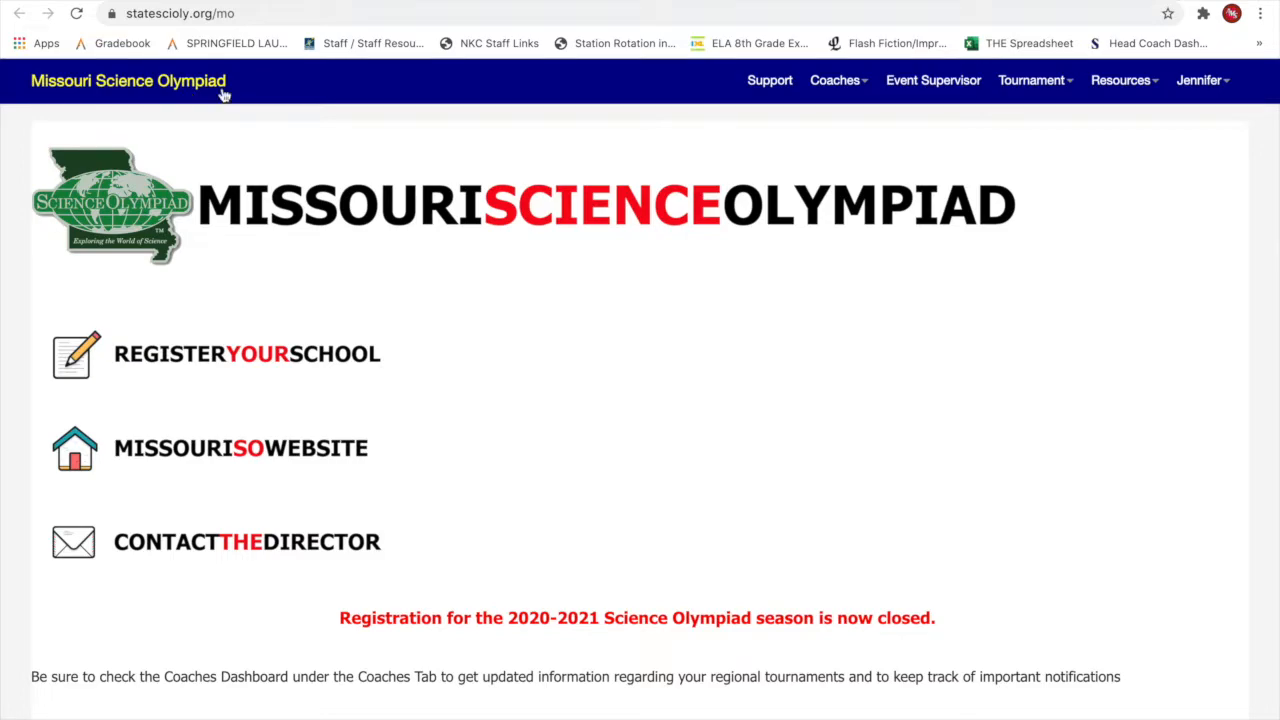
{"action": "left_click", "coordinate": [837, 81]}
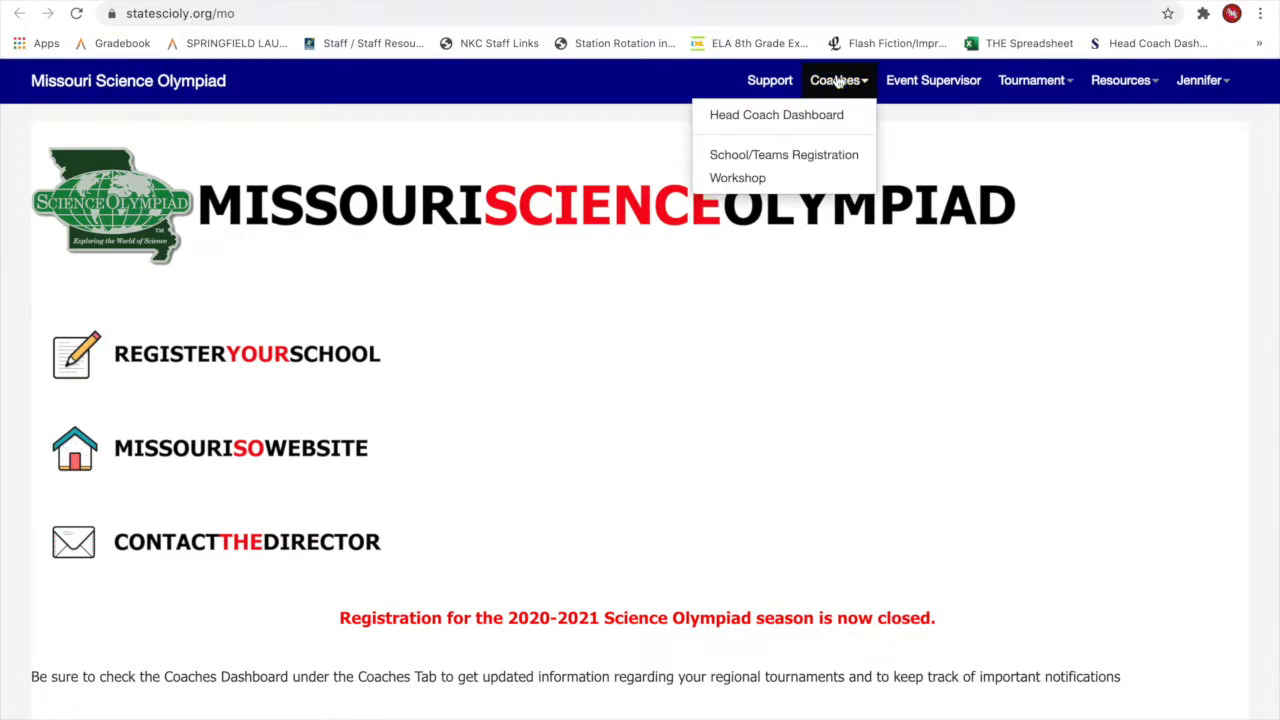
{"action": "left_click", "coordinate": [798, 118]}
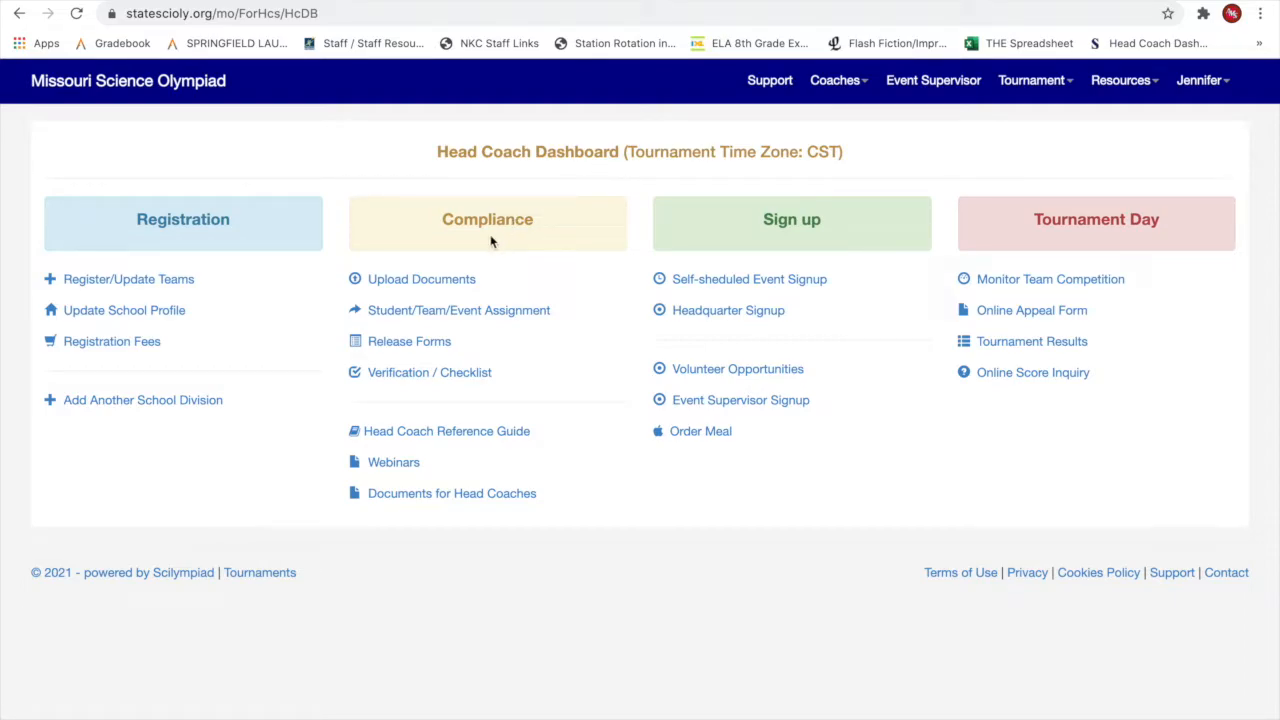
Add a grade 9 student with the new student's last and first name to the Student Pool and save.
{"action": "left_click", "coordinate": [426, 318]}
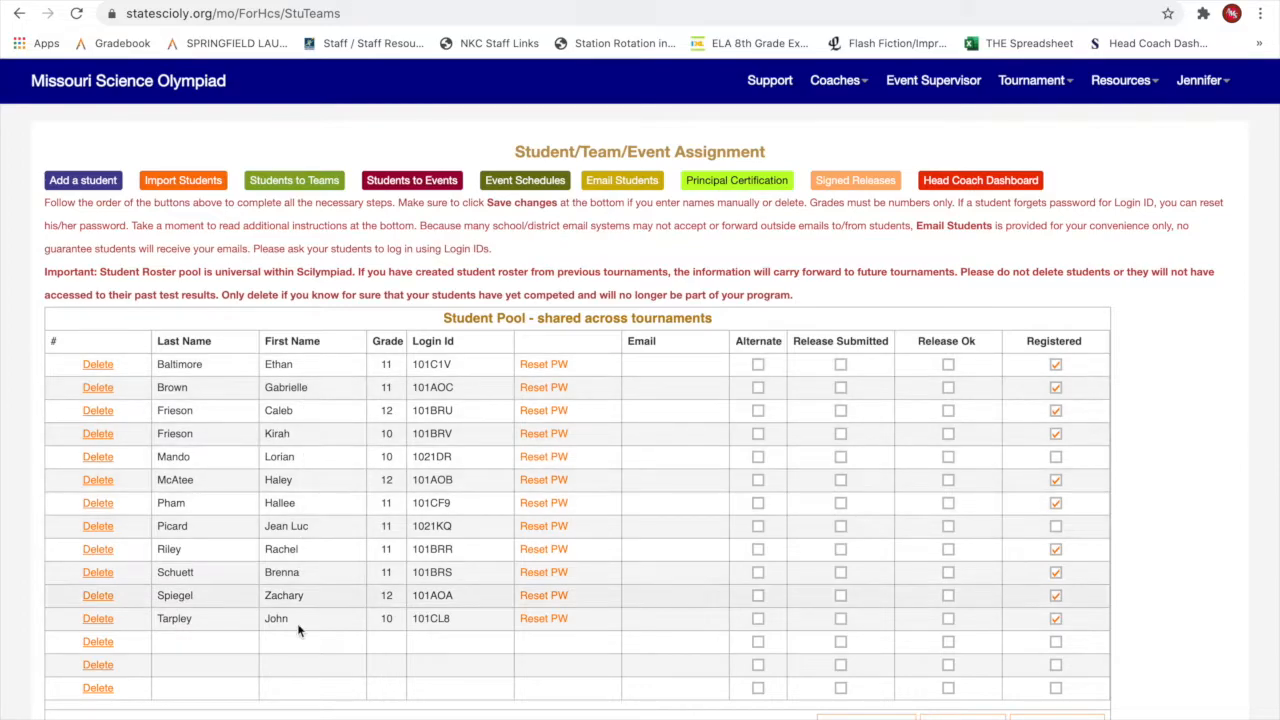
{"action": "left_click", "coordinate": [78, 183]}
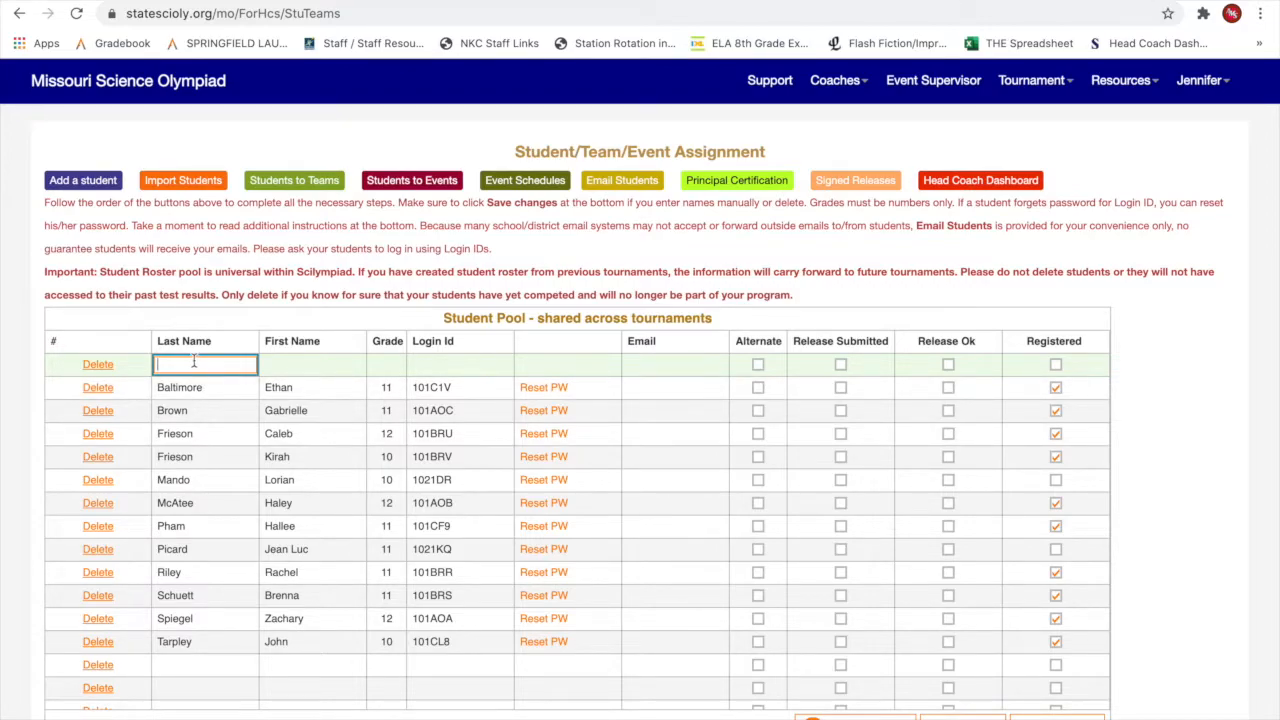
{"action": "key", "text": "Tab"}
{"action": "left_click", "coordinate": [383, 364]}
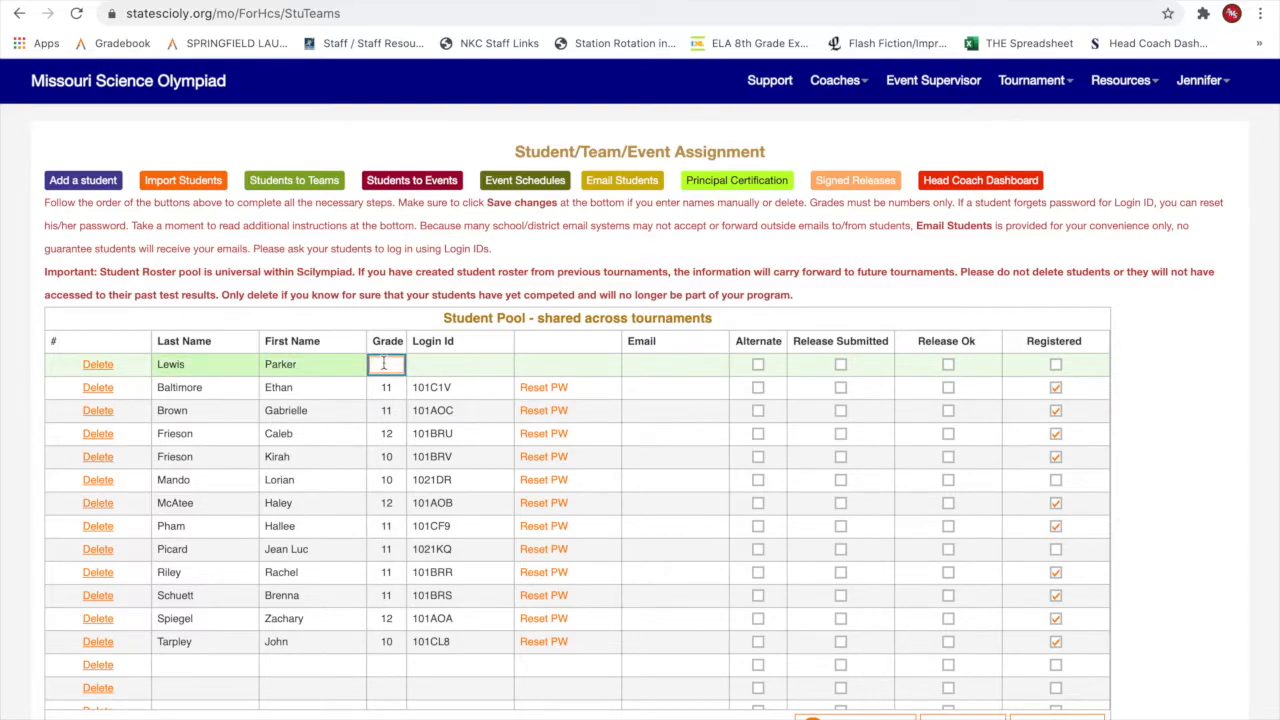
{"action": "type", "text": "9"}
{"action": "double_click", "coordinate": [449, 433]}
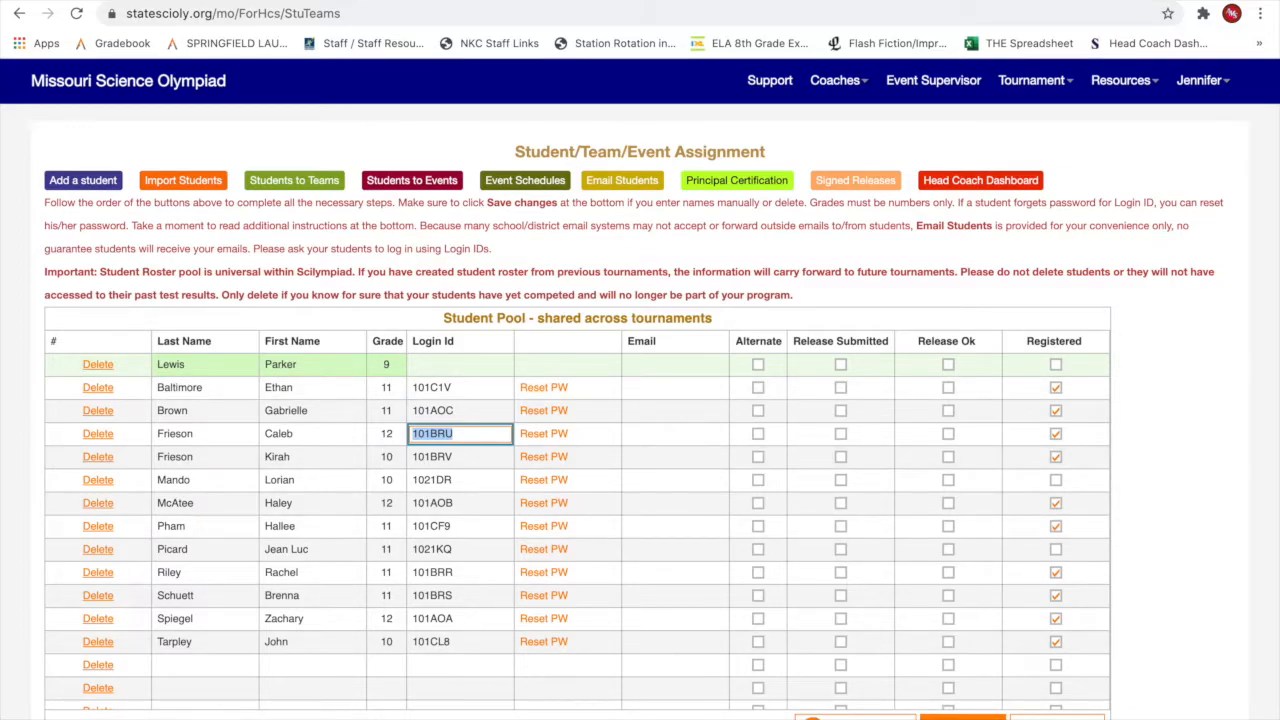
{"action": "left_click", "coordinate": [962, 717]}
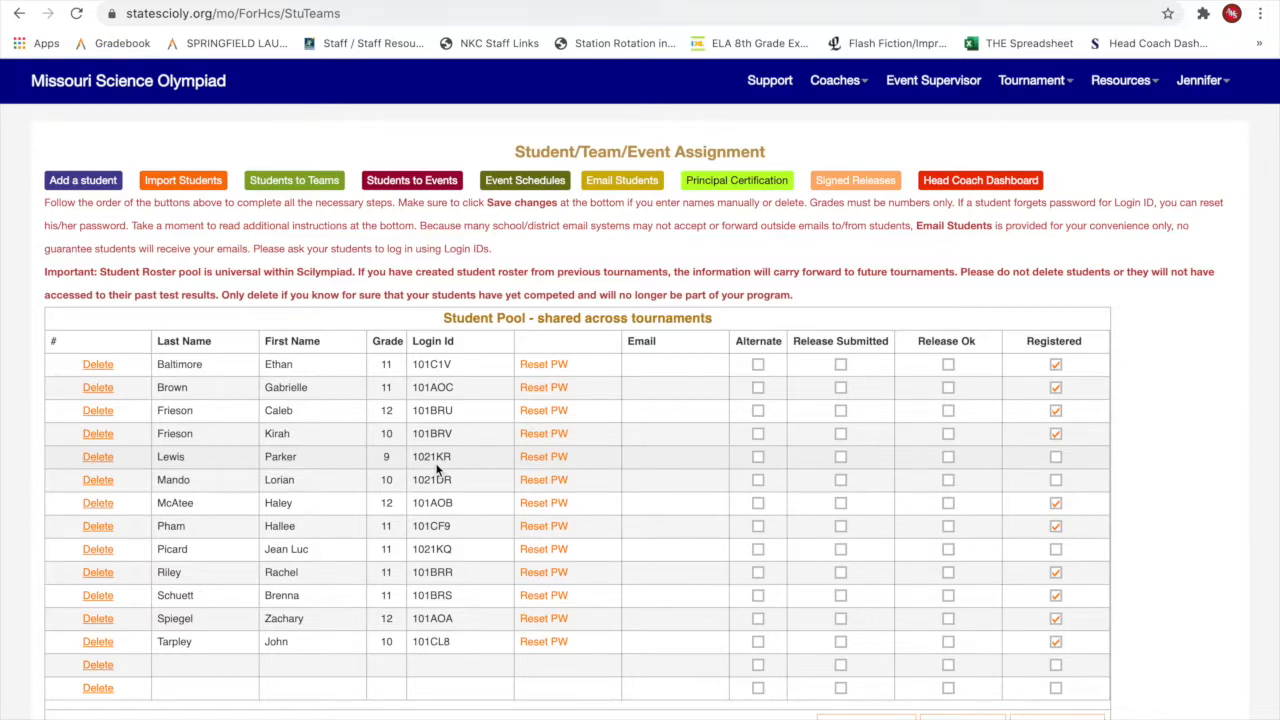
Place the new grade 9 student and one more pool student on team SHS SO, then return to the dashboard.
{"action": "left_click", "coordinate": [259, 187]}
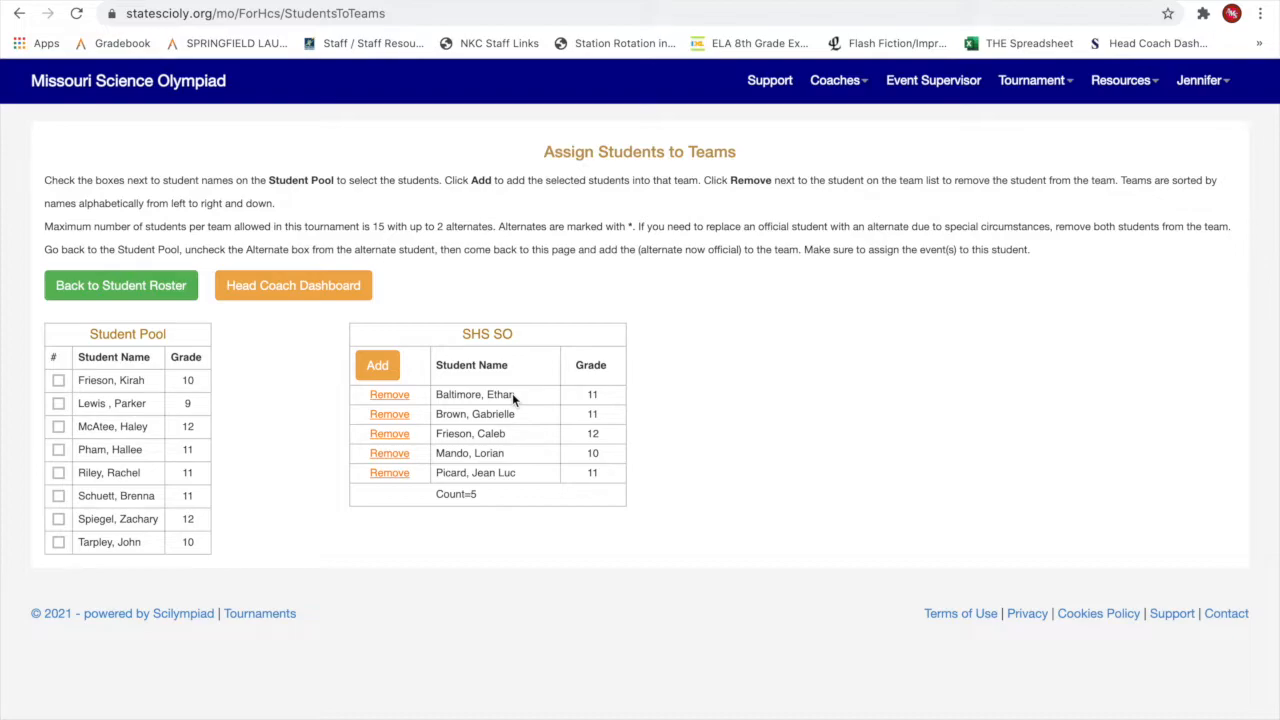
{"action": "left_click", "coordinate": [58, 403]}
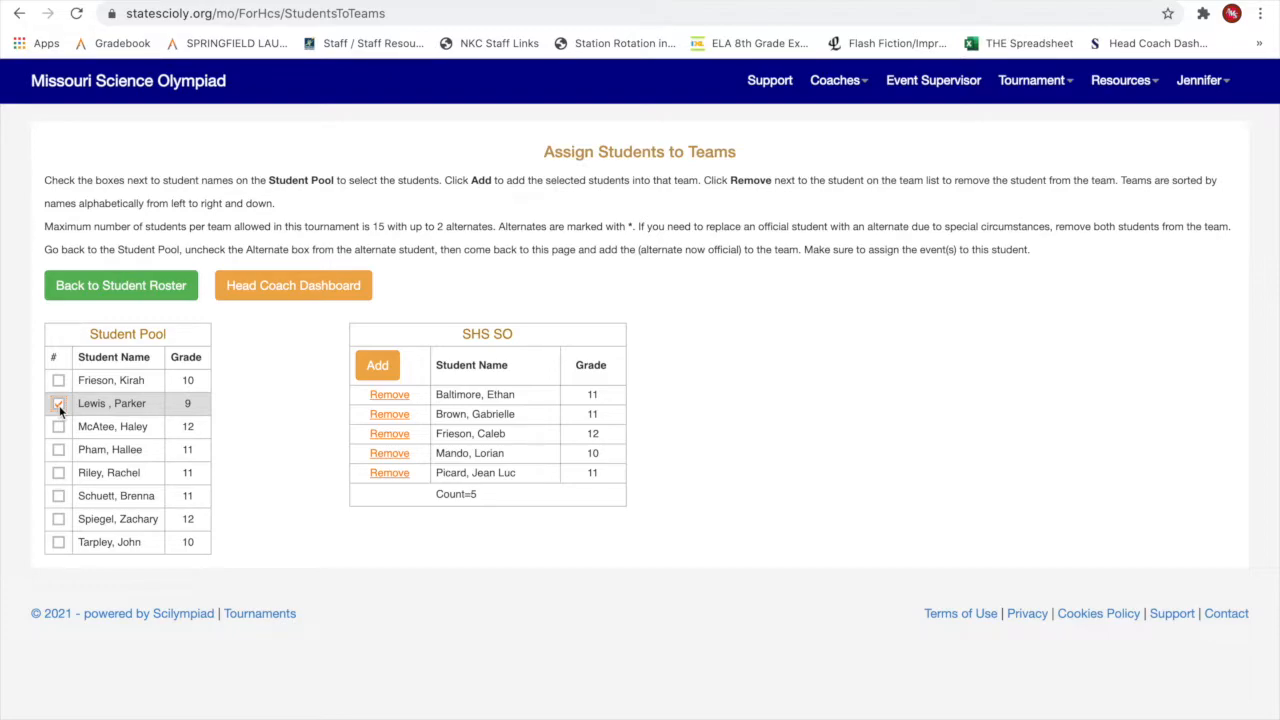
{"action": "left_click", "coordinate": [380, 366]}
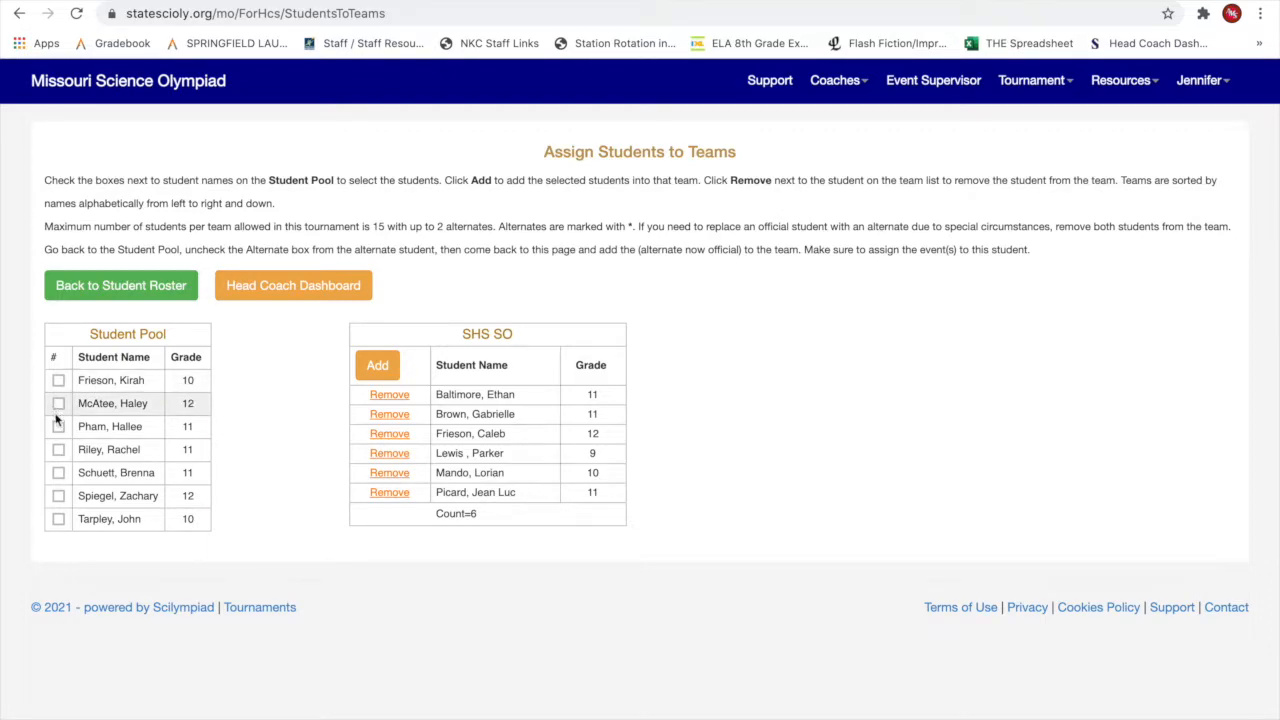
{"action": "left_click", "coordinate": [58, 496]}
{"action": "left_click", "coordinate": [385, 367]}
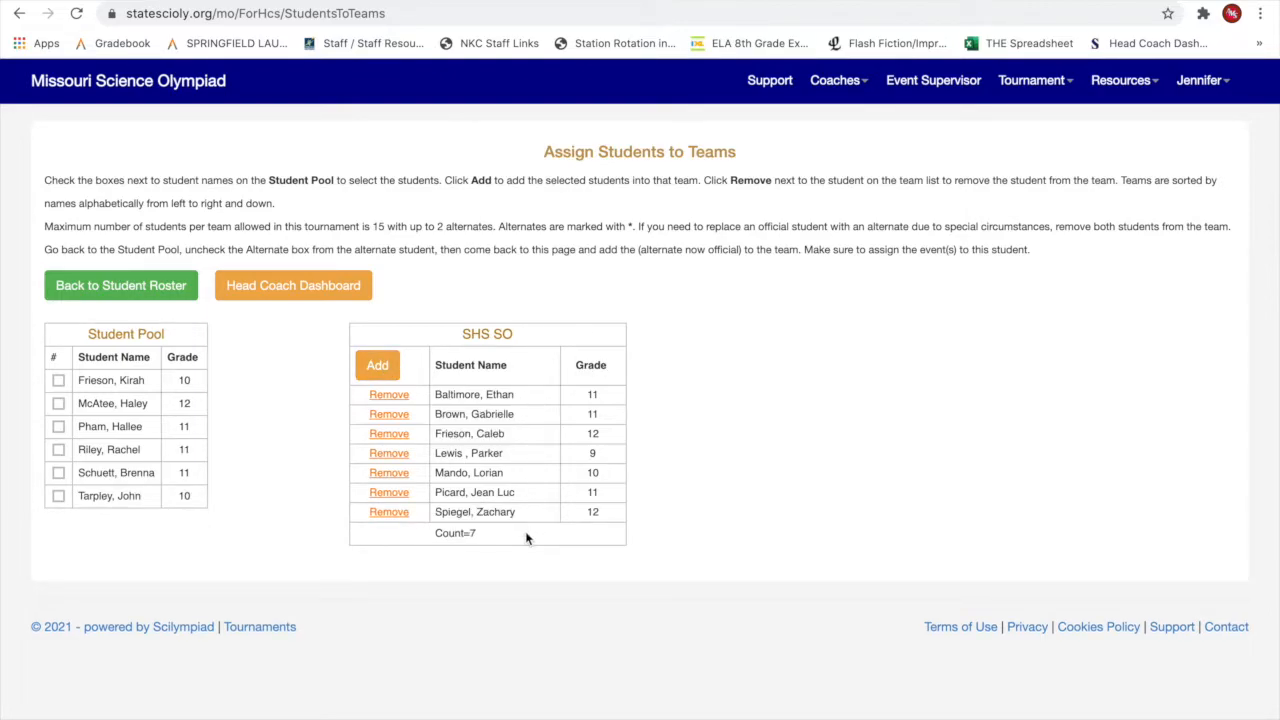
{"action": "left_click", "coordinate": [346, 290]}
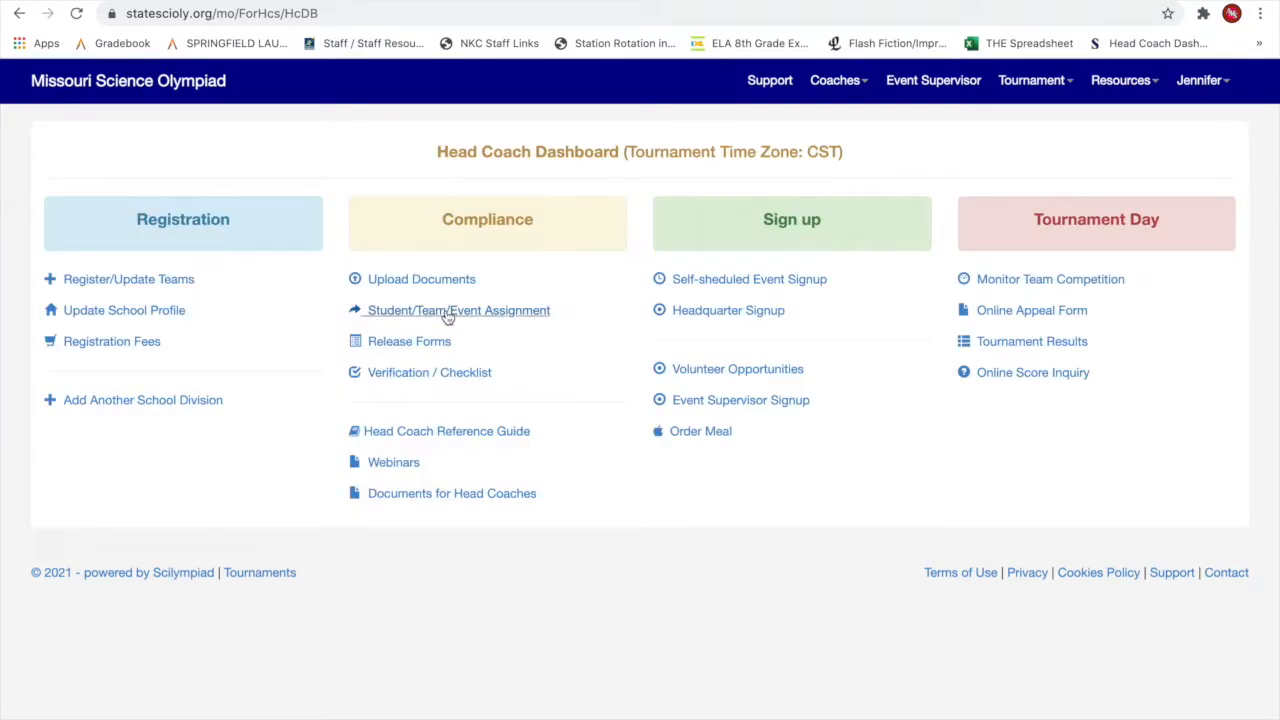
Assign the grade-9 student to Anatomy, Boomilever, Game On, Reach for the Stars and Write It Do It.
{"action": "left_click", "coordinate": [447, 316]}
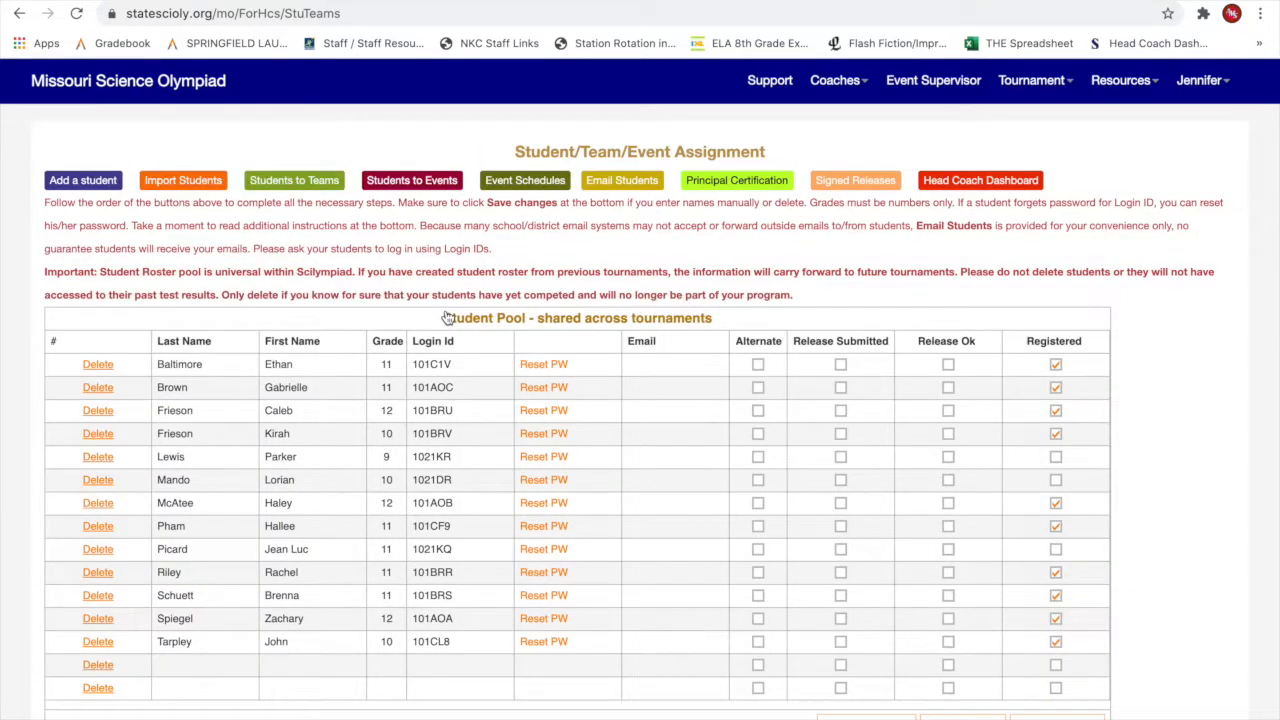
{"action": "left_click", "coordinate": [403, 186]}
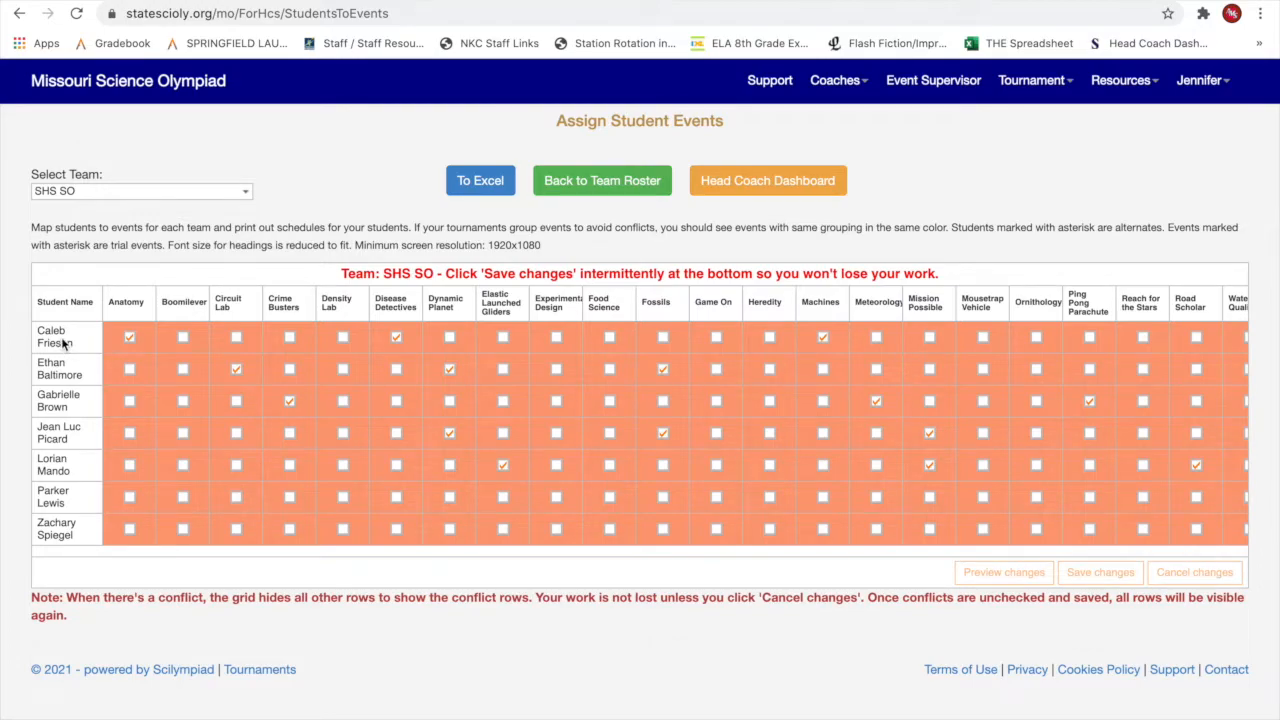
{"action": "left_click", "coordinate": [129, 497]}
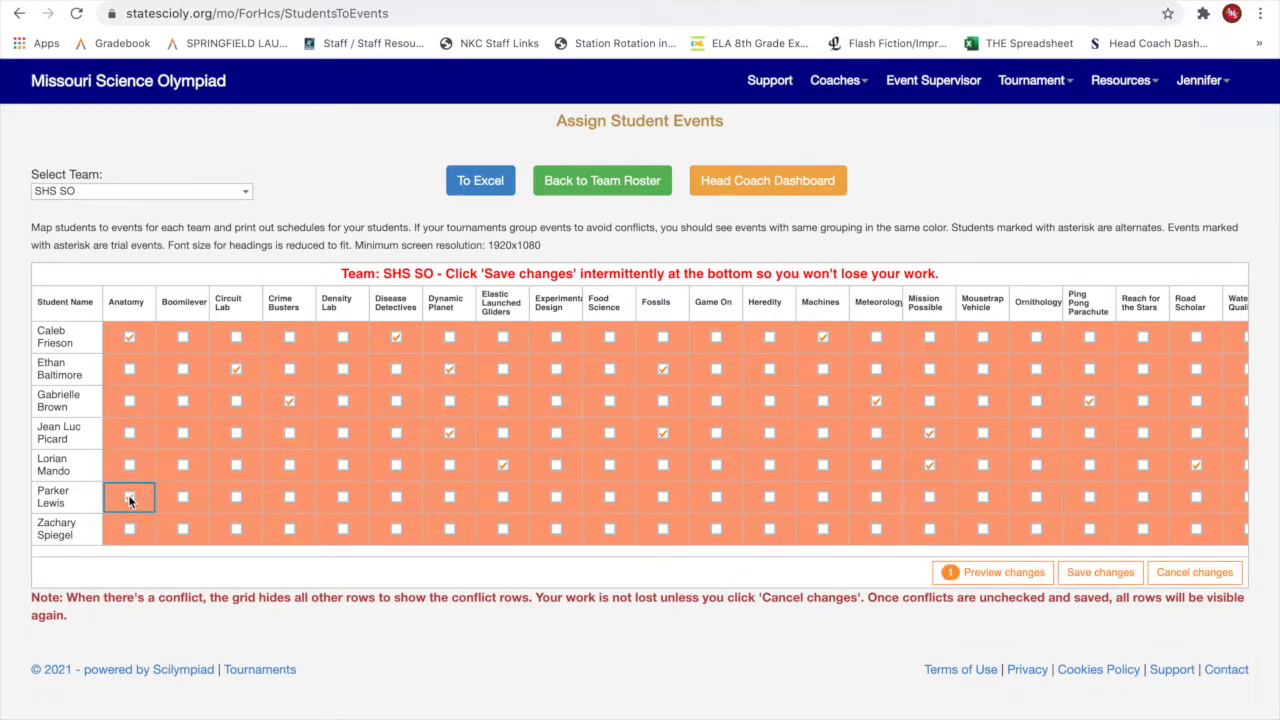
{"action": "left_click", "coordinate": [183, 497]}
{"action": "left_click", "coordinate": [716, 499]}
{"action": "left_click", "coordinate": [1143, 497]}
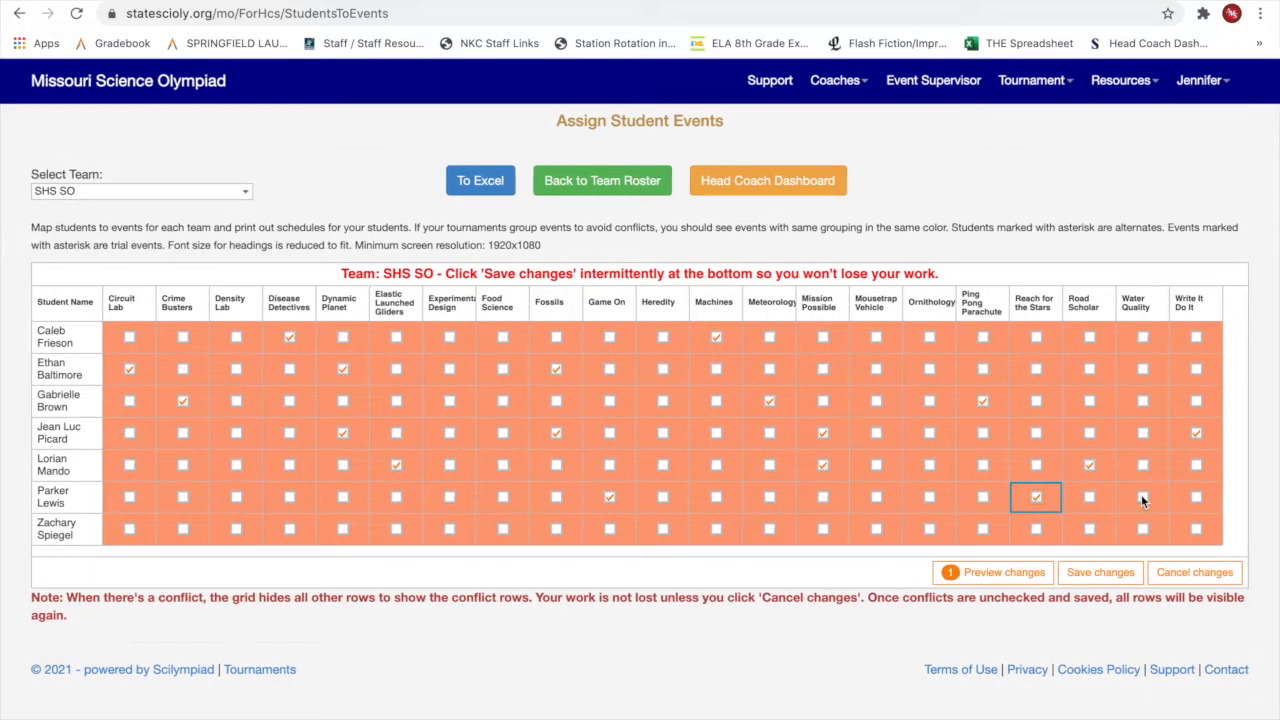
{"action": "left_click", "coordinate": [1197, 503]}
{"action": "left_click", "coordinate": [1197, 499]}
Give the bottom-row student Crime Busters, Food Science and Mousetrap Vehicle, and save the assignments.
{"action": "left_click", "coordinate": [183, 530]}
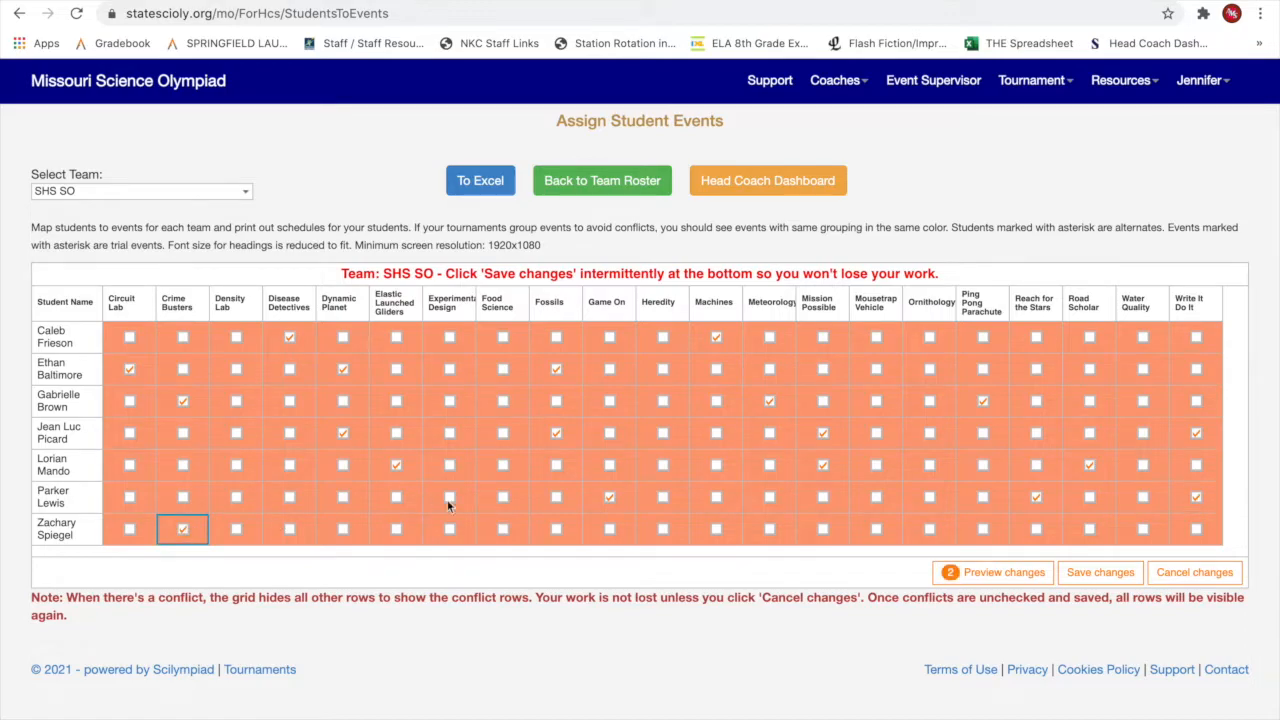
{"action": "left_click", "coordinate": [501, 530]}
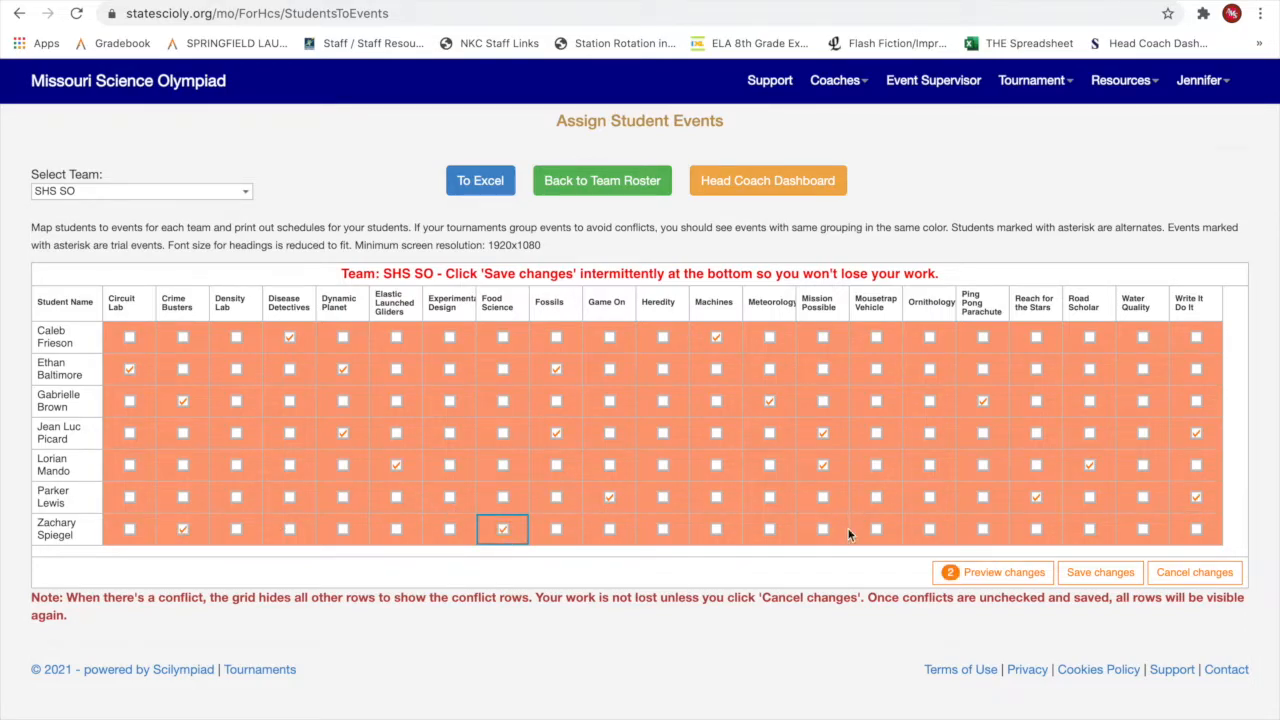
{"action": "left_click", "coordinate": [877, 530]}
{"action": "left_click", "coordinate": [1115, 577]}
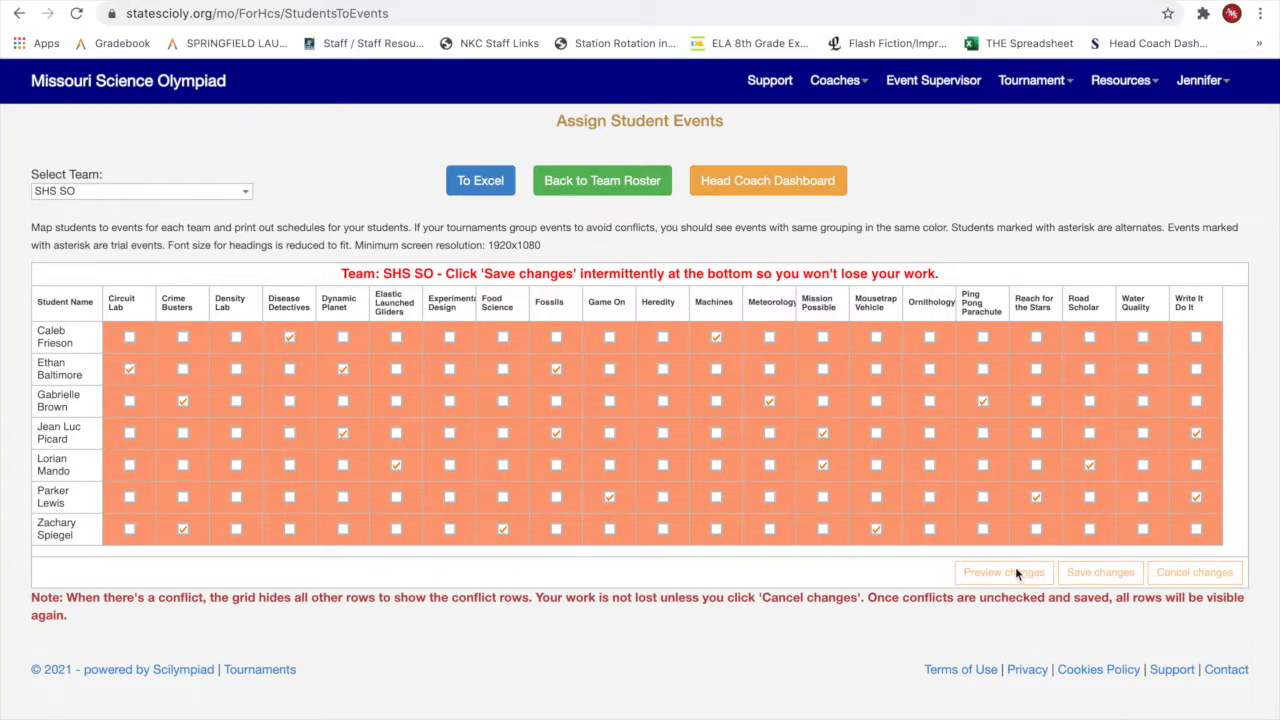
Review SHS SO's event schedule roster for the grade-9 student's five events, then return to the dashboard.
{"action": "left_click", "coordinate": [748, 190]}
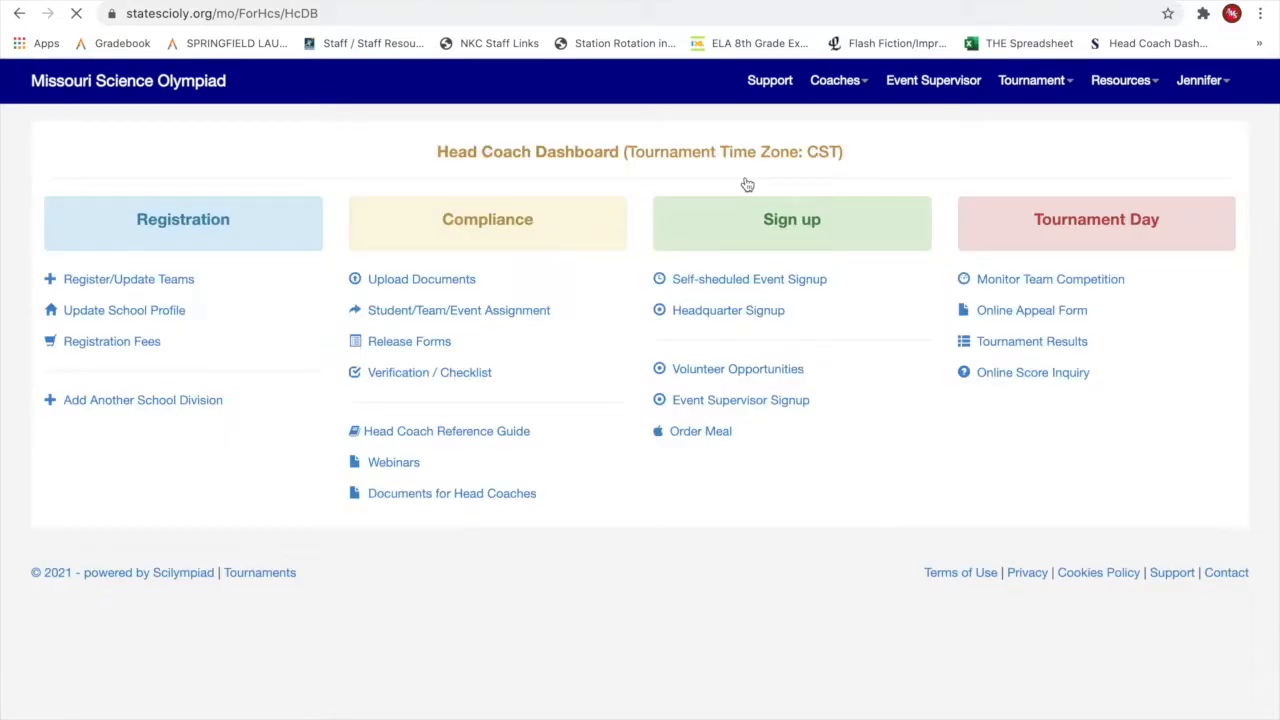
{"action": "left_click", "coordinate": [452, 312]}
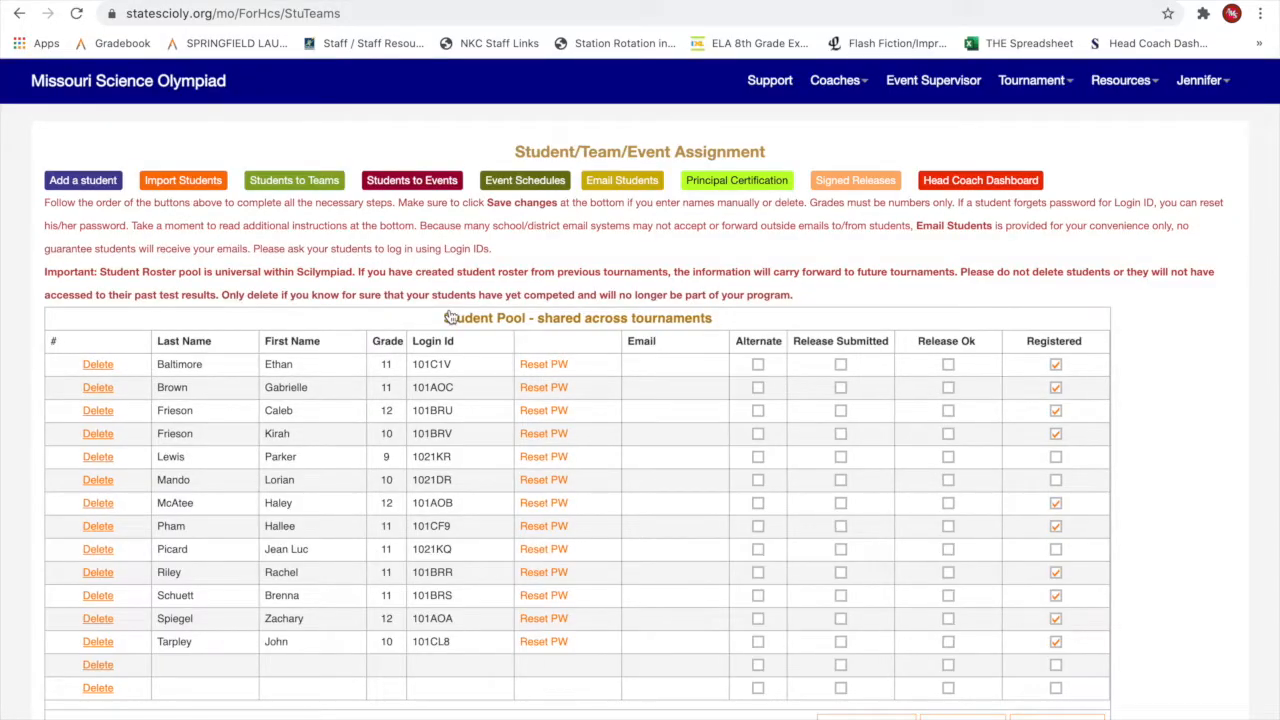
{"action": "left_click", "coordinate": [533, 186]}
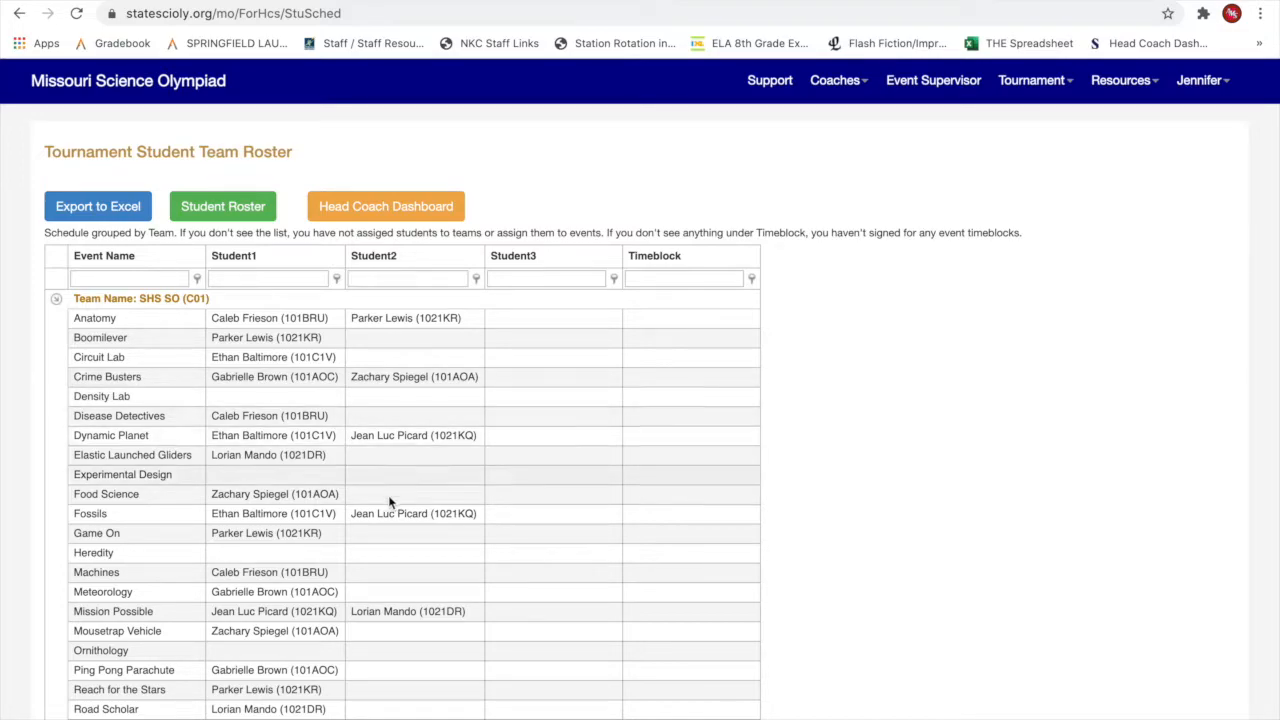
{"action": "scroll", "coordinate": [384, 545], "scroll_direction": "down", "scroll_amount": 2}
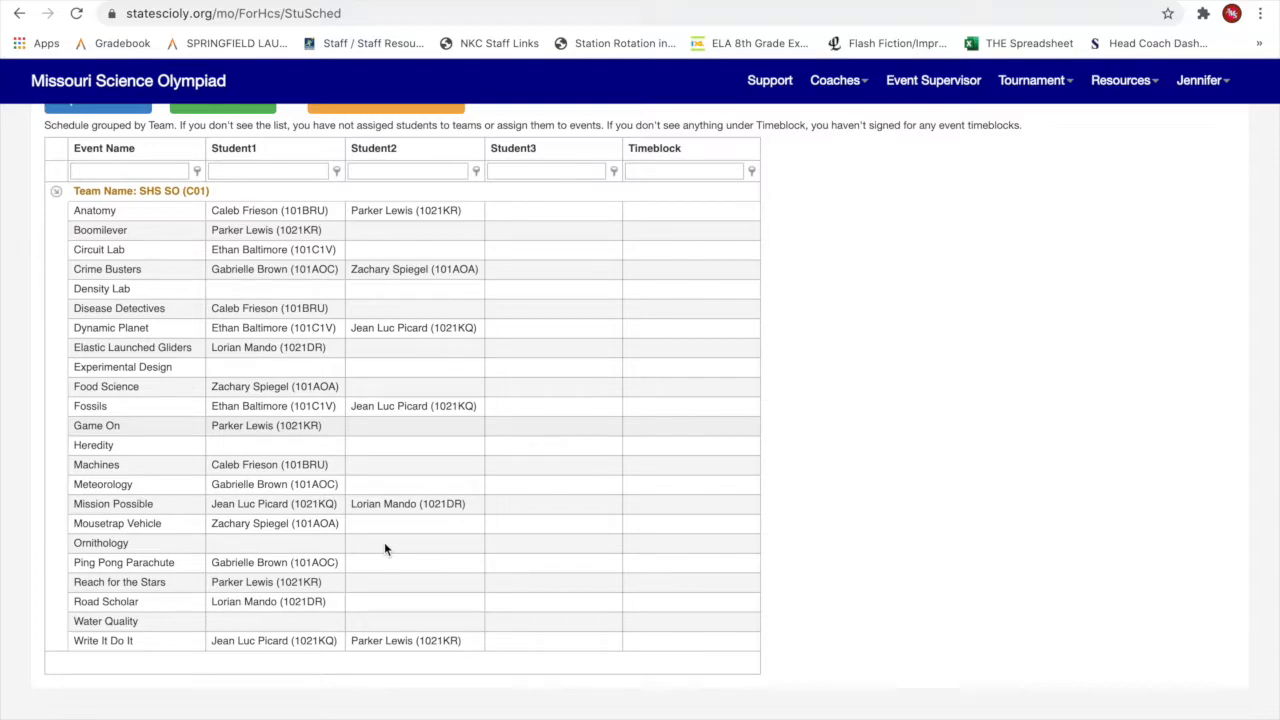
{"action": "scroll", "coordinate": [384, 542], "scroll_direction": "up", "scroll_amount": 1}
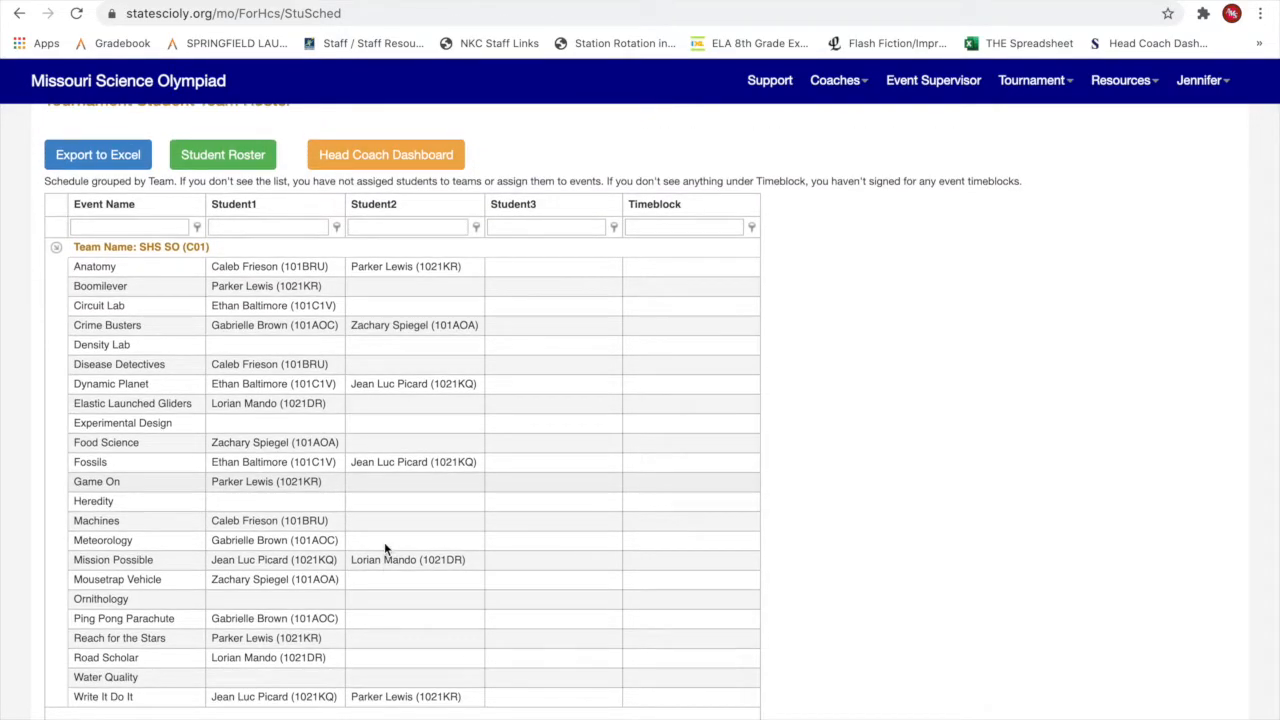
{"action": "scroll", "coordinate": [384, 545], "scroll_direction": "up", "scroll_amount": 1}
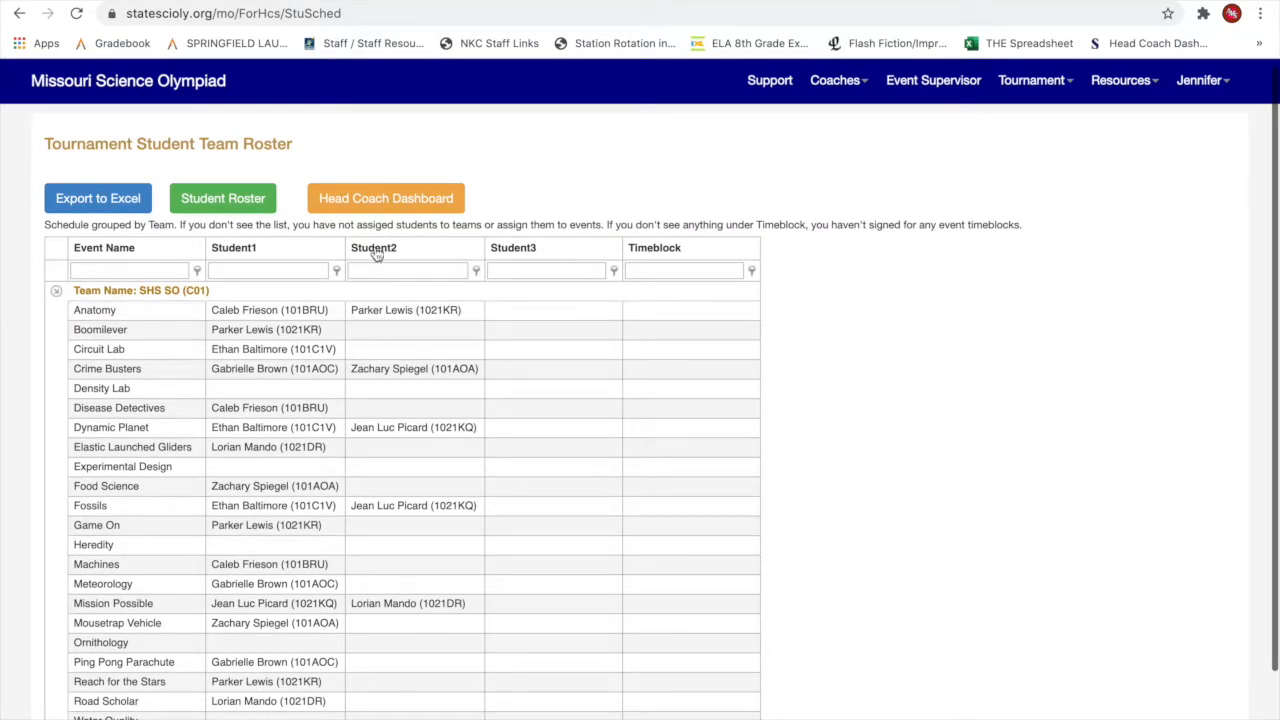
{"action": "left_click", "coordinate": [379, 197]}
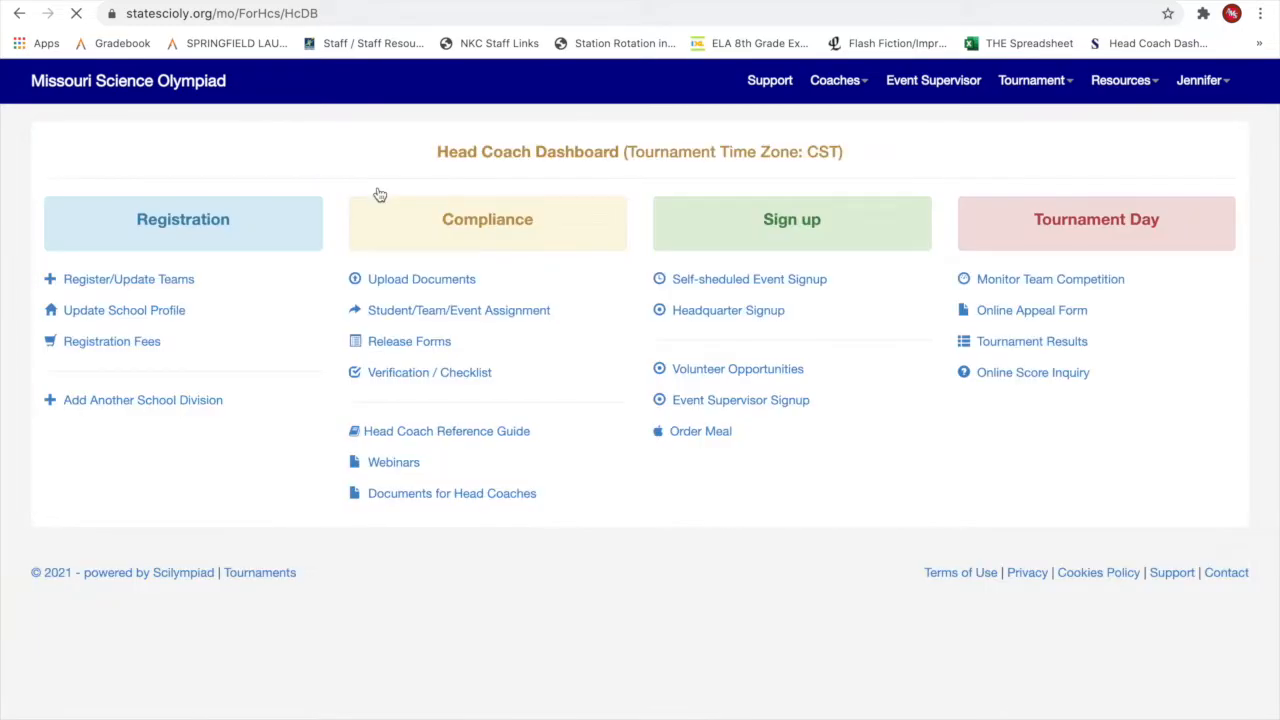